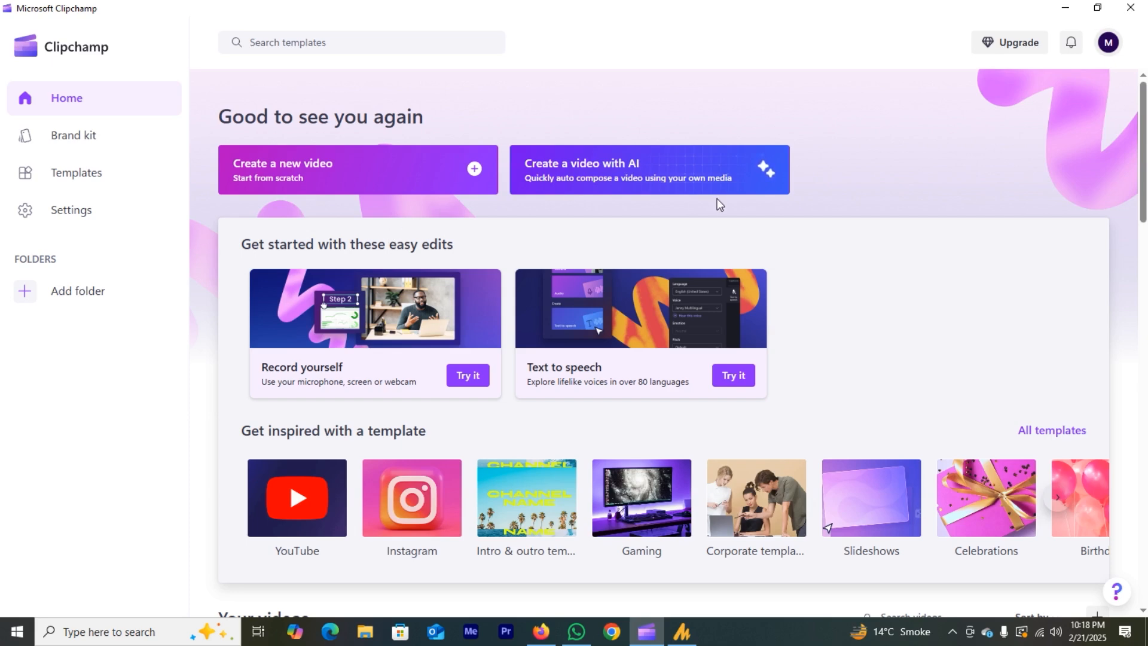
# Open the full template library and look through its popular categories
pyautogui.scroll(-3, 774, 209)
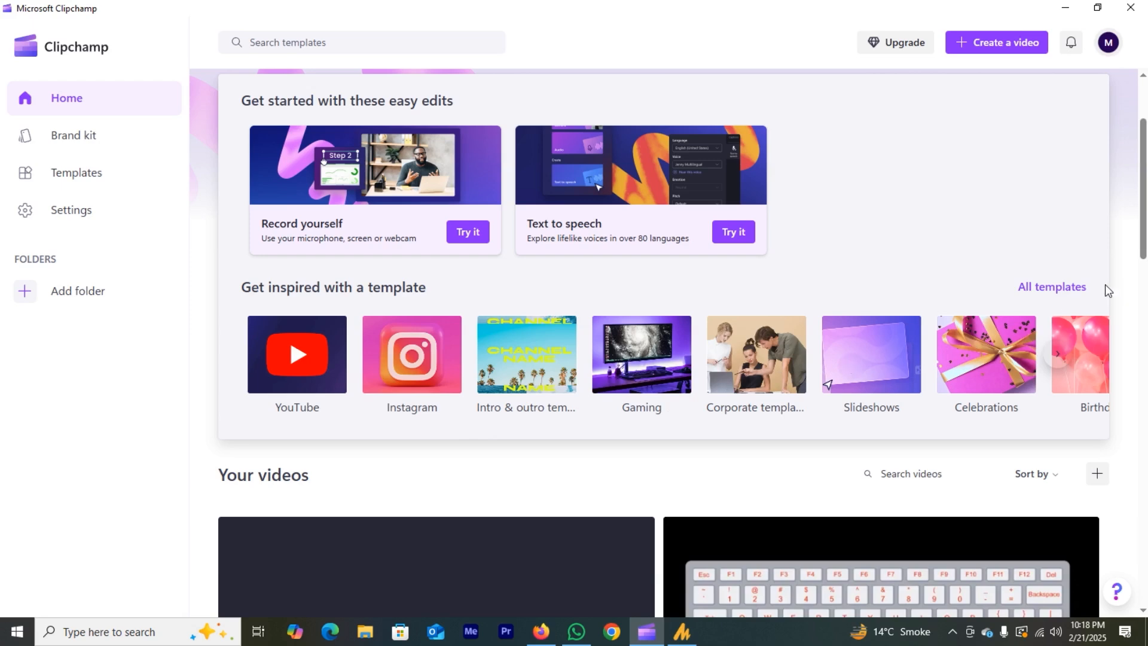
pyautogui.click(1066, 291)
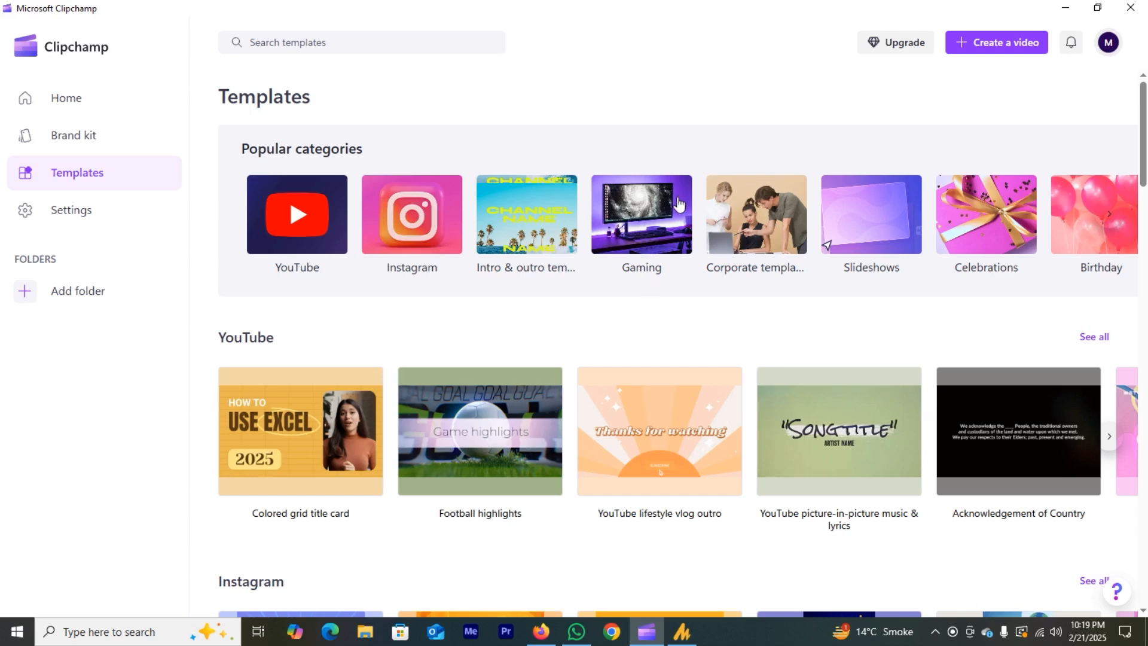
pyautogui.click(1113, 222)
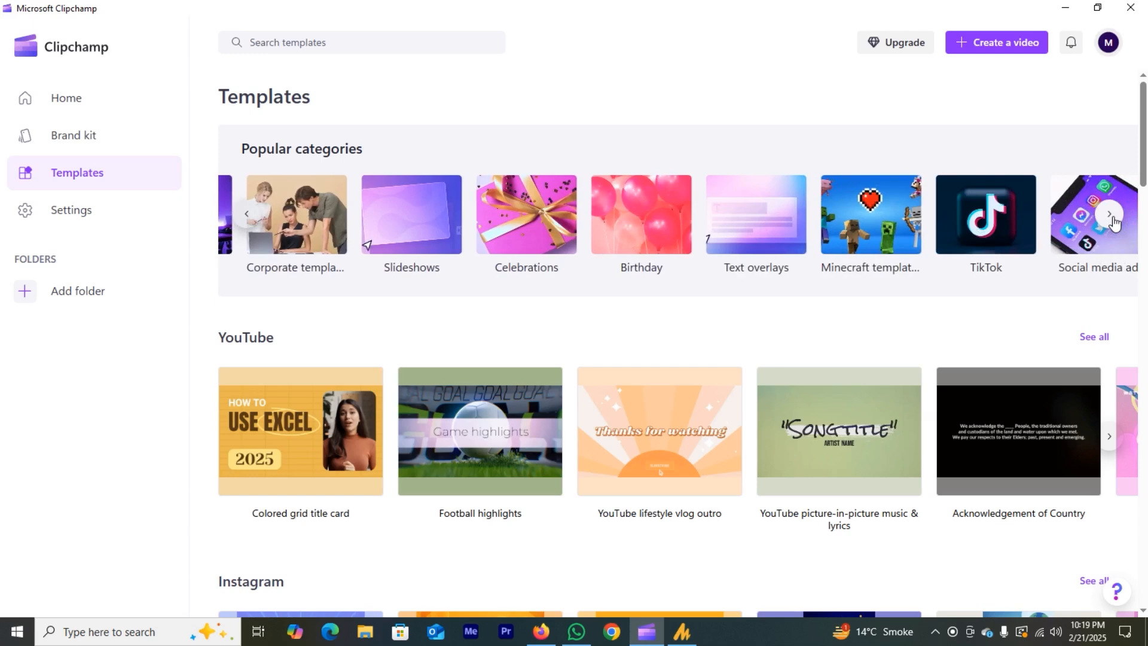
pyautogui.click(1111, 215)
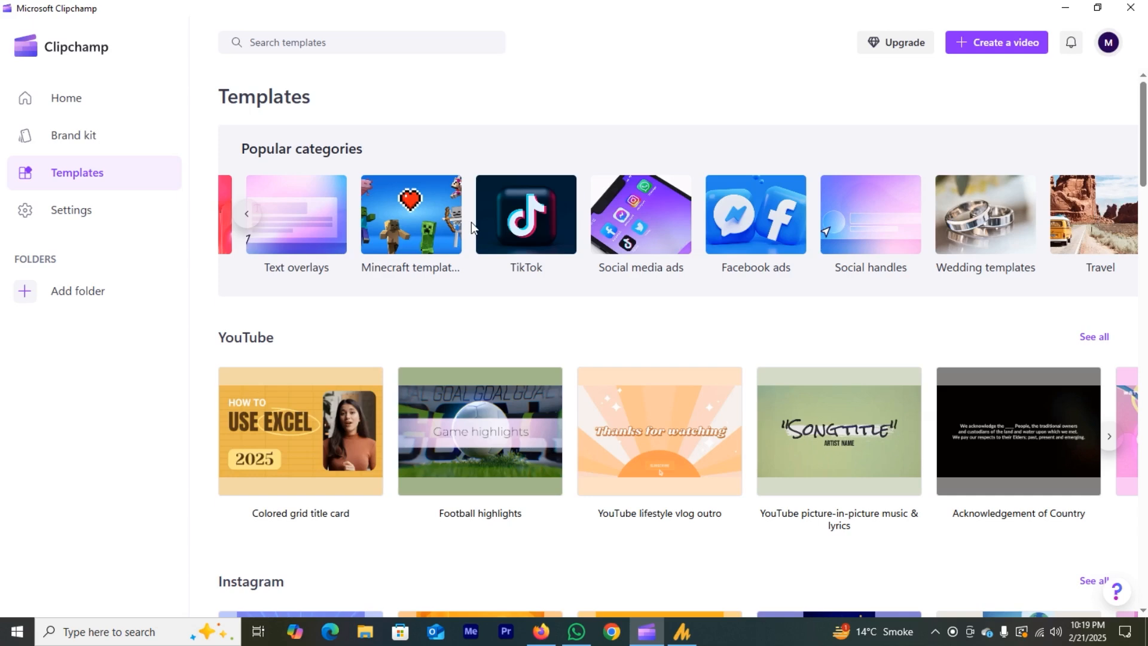
pyautogui.scroll(-2, 471, 221)
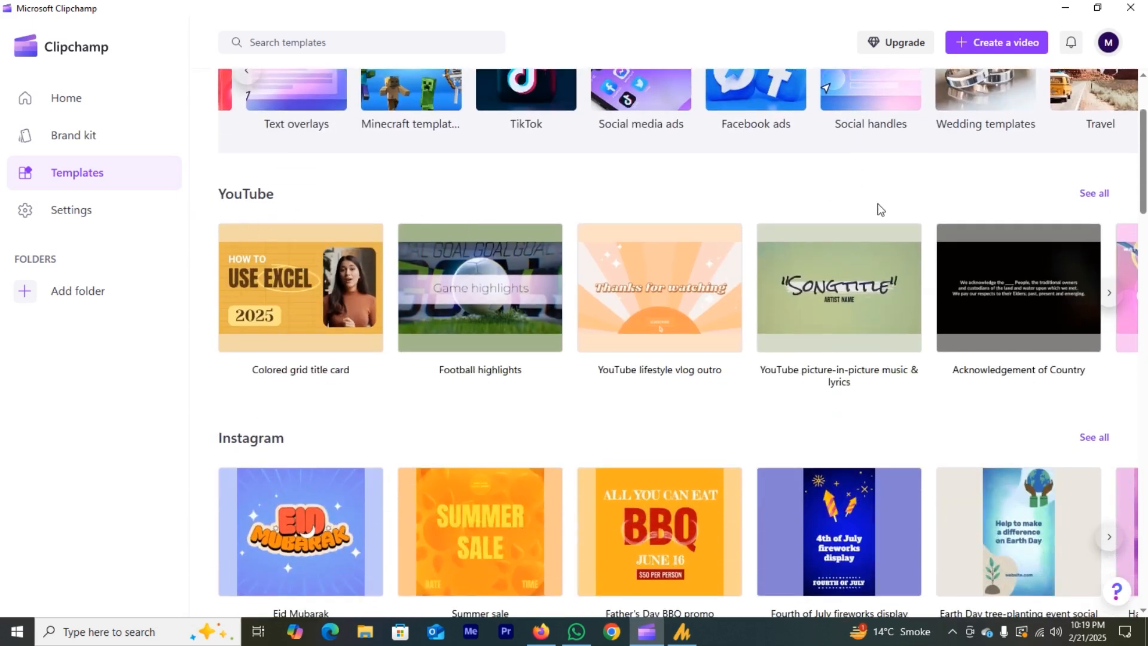
# Show all YouTube templates and examine the available intro, outro and explainer designs
pyautogui.click(1087, 194)
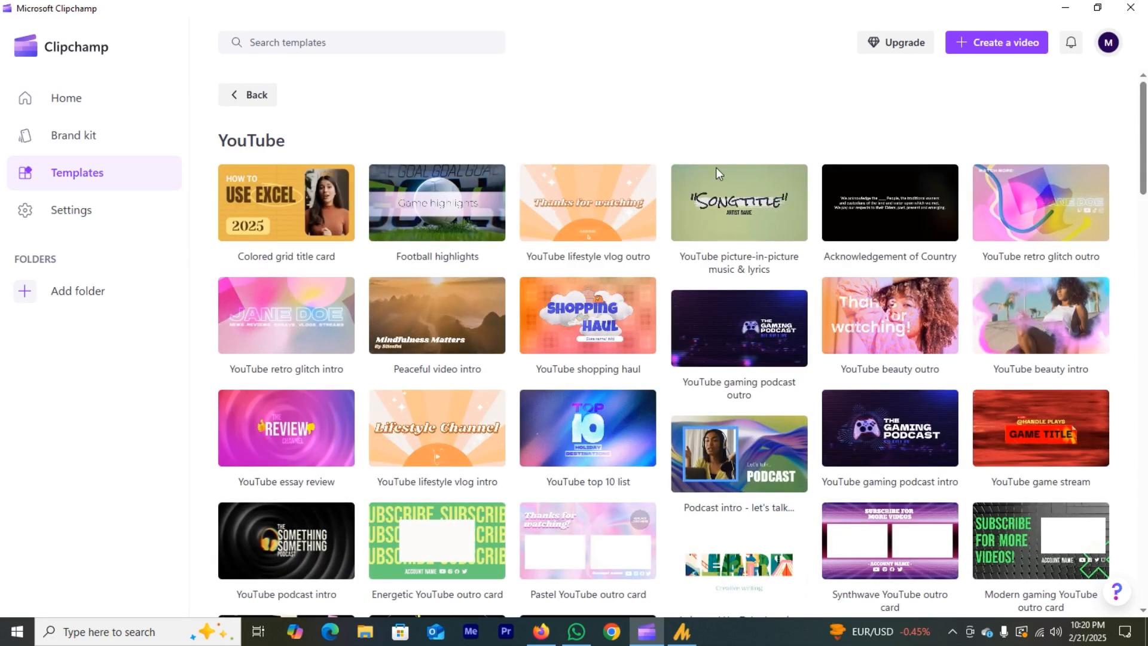
pyautogui.scroll(-10, 716, 168)
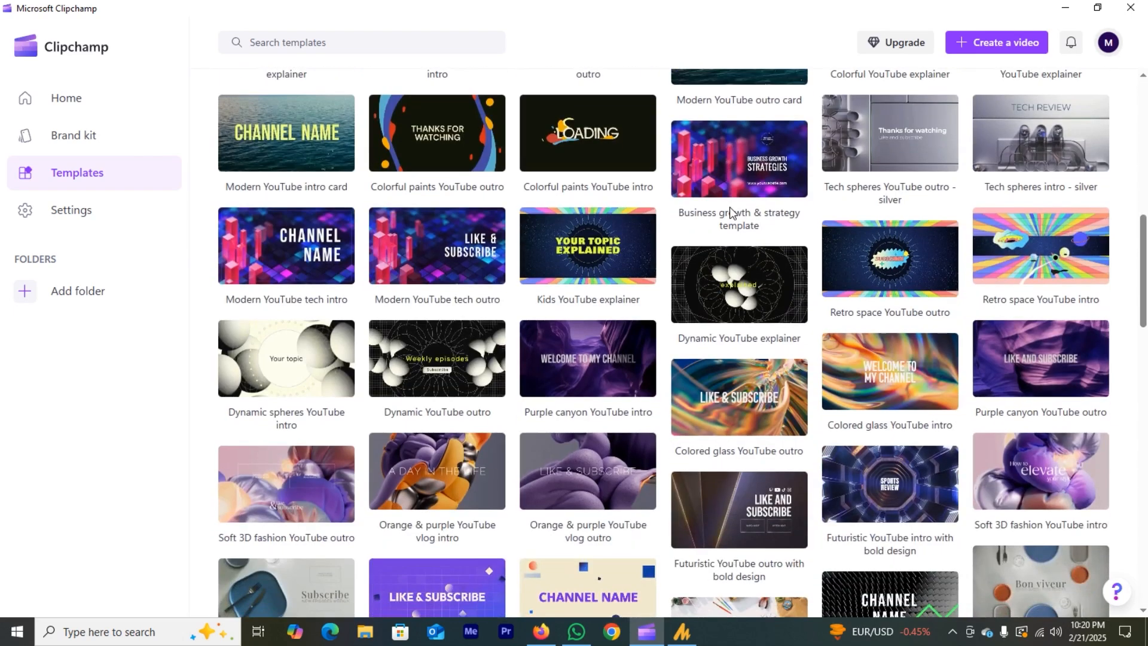
pyautogui.scroll(-4, 730, 212)
pyautogui.scroll(-5, 731, 214)
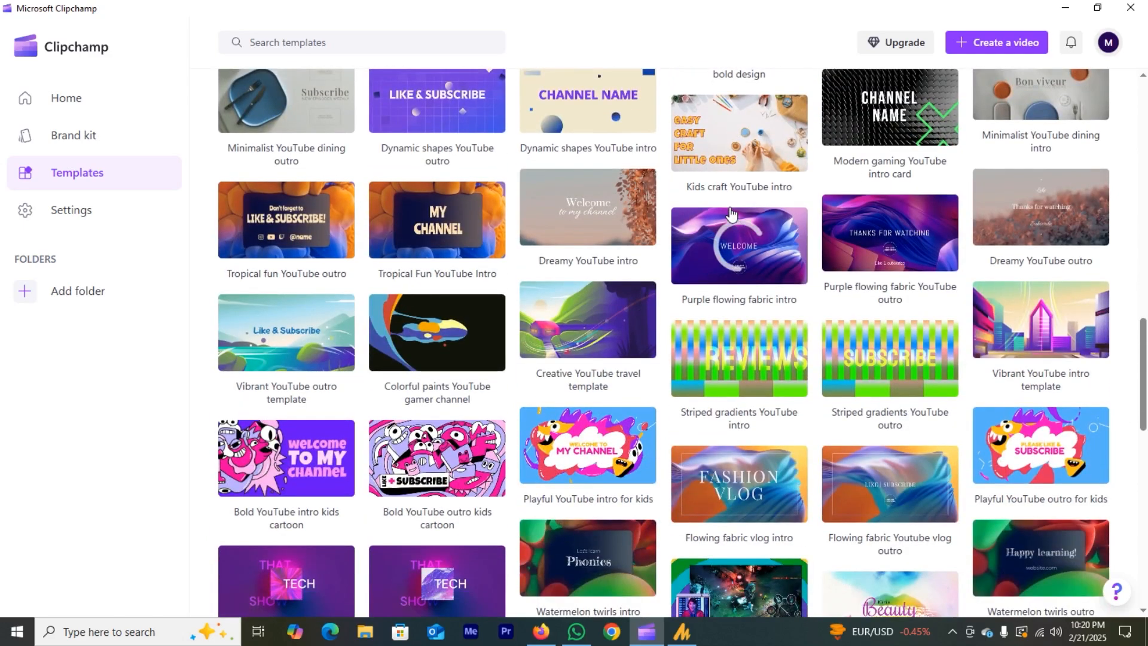
pyautogui.scroll(-3, 729, 213)
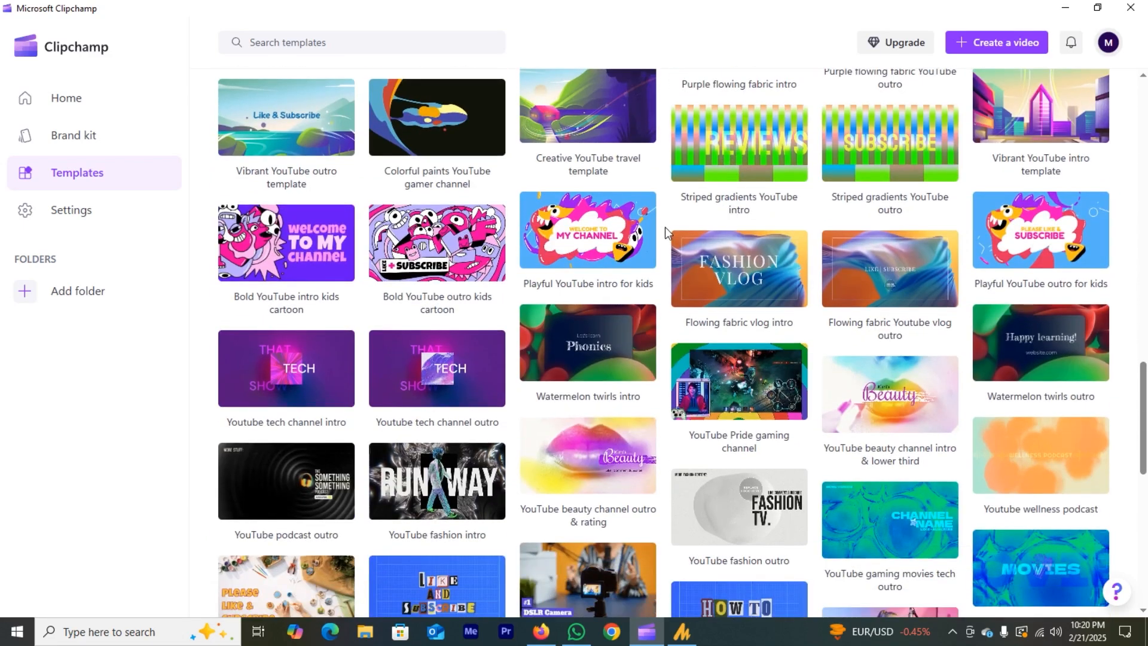
pyautogui.scroll(12, 665, 228)
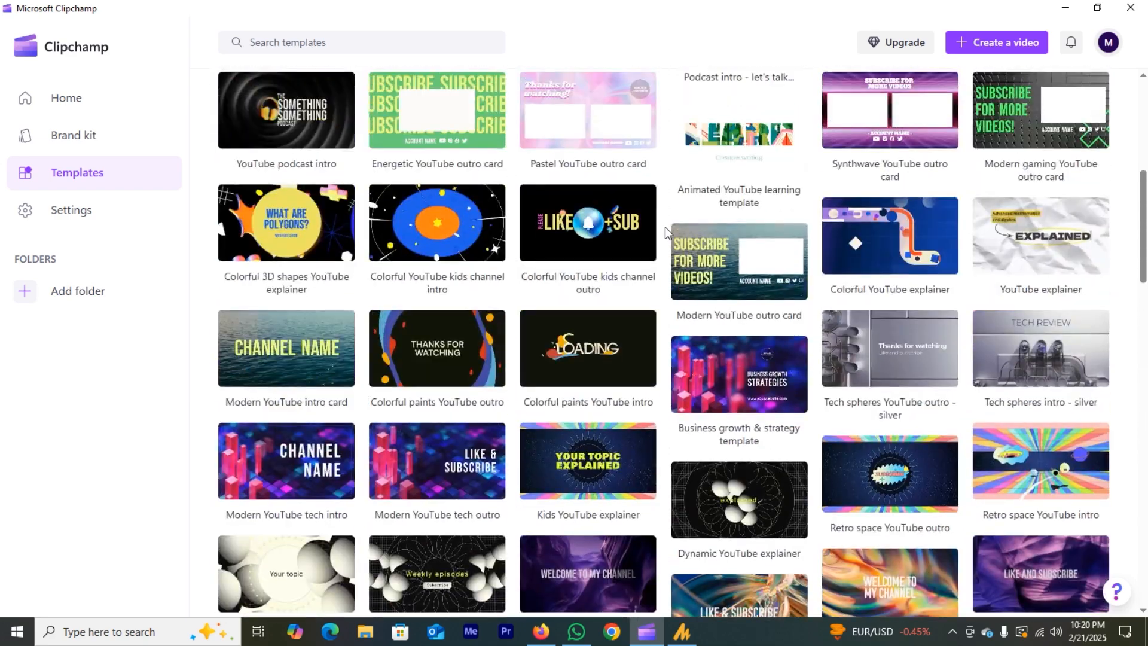
pyautogui.scroll(4, 665, 227)
pyautogui.scroll(2, 665, 228)
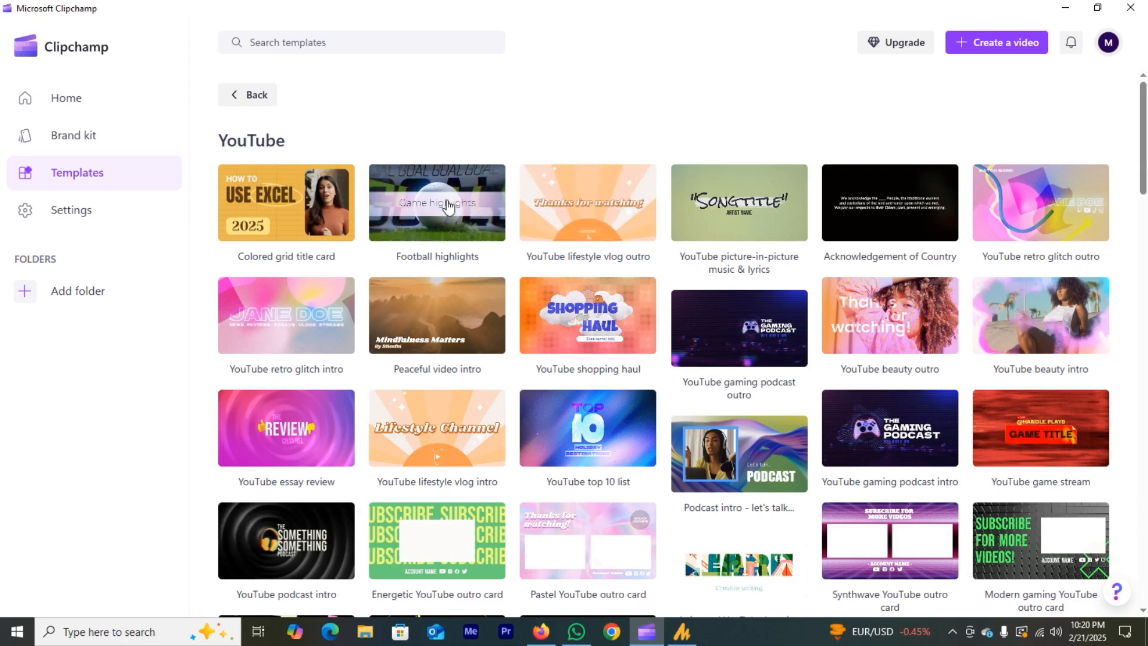
# Create a project from the Football highlights template and play its opening seconds
pyautogui.click(492, 235)
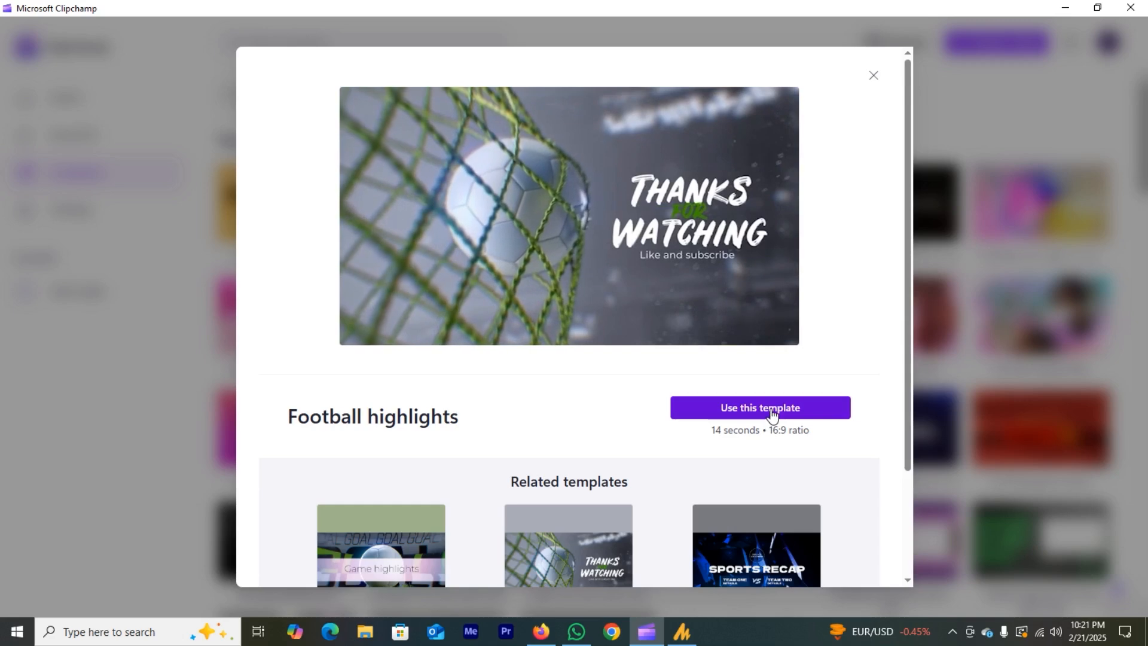
pyautogui.click(772, 412)
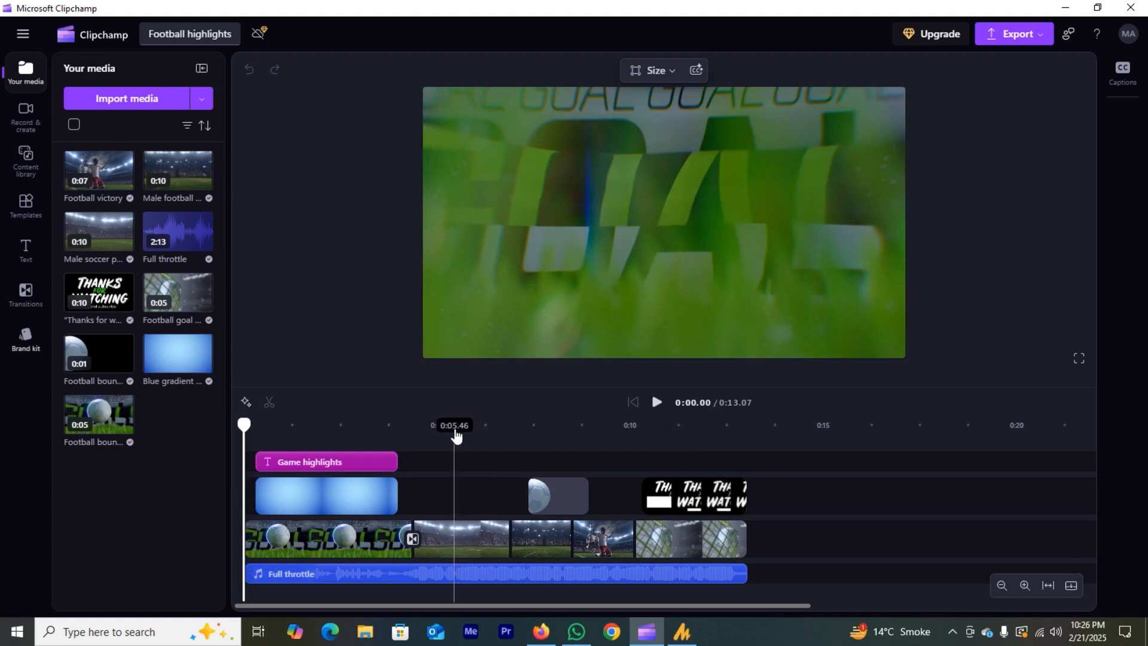
pyautogui.click(656, 403)
pyautogui.click(432, 464)
# Replace the text of the "Game highlights" title with "game"
pyautogui.click(336, 471)
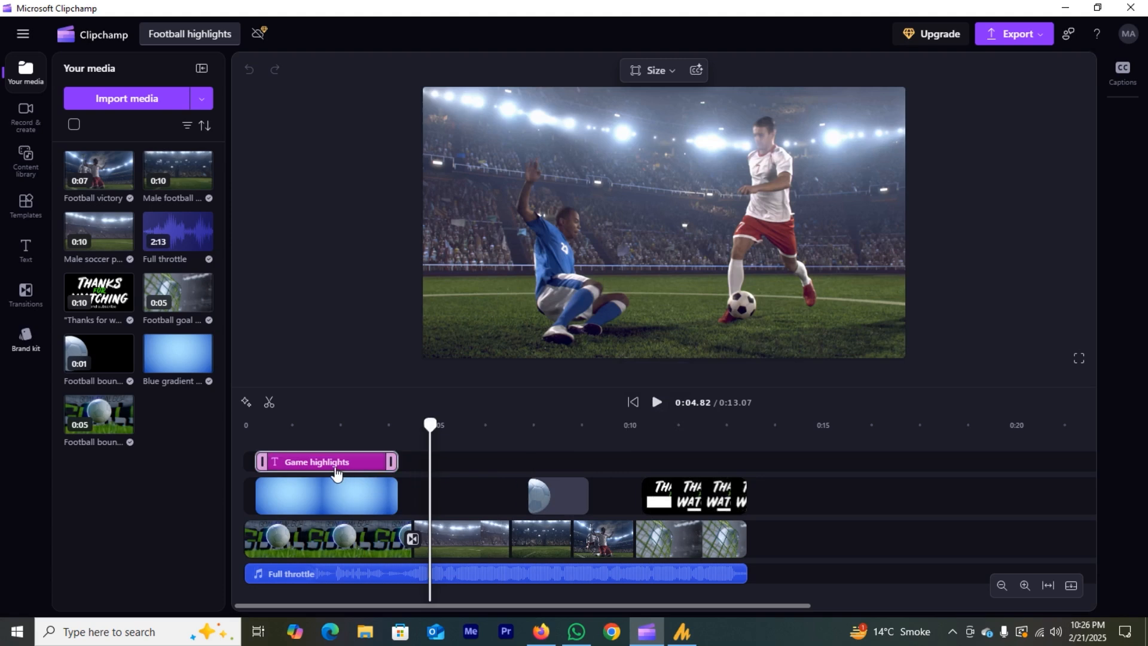
pyautogui.moveTo(430, 425); pyautogui.dragTo(365, 428)
pyautogui.click(344, 467)
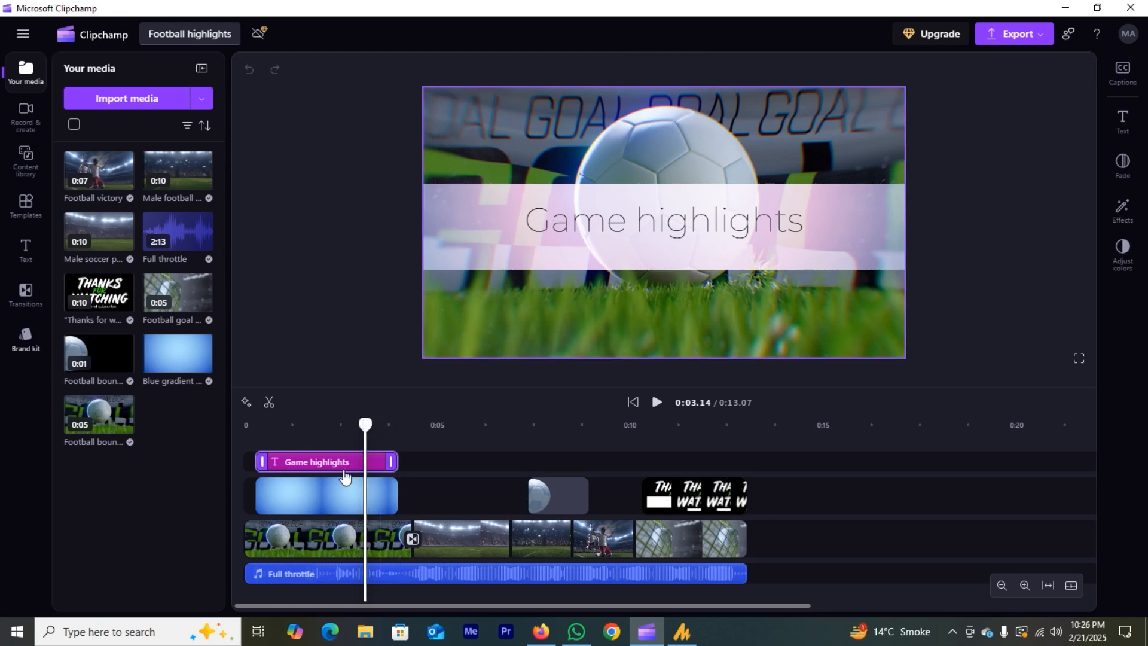
pyautogui.click(1121, 121)
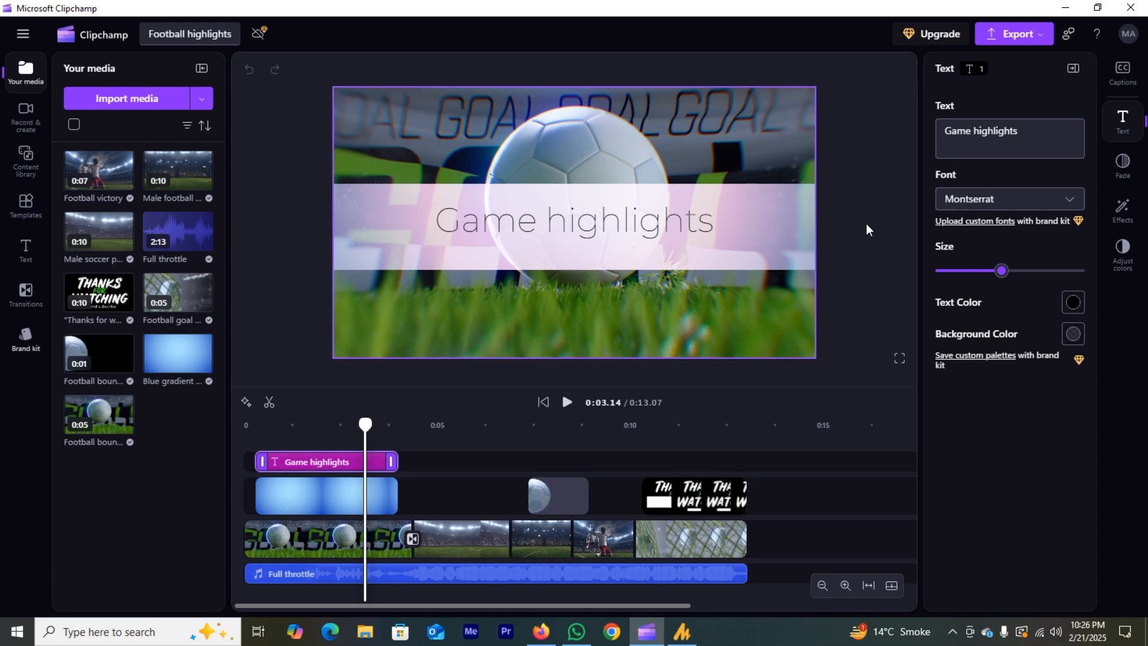
pyautogui.tripleClick(1020, 131)
pyautogui.moveTo(1020, 131); pyautogui.dragTo(1001, 139)
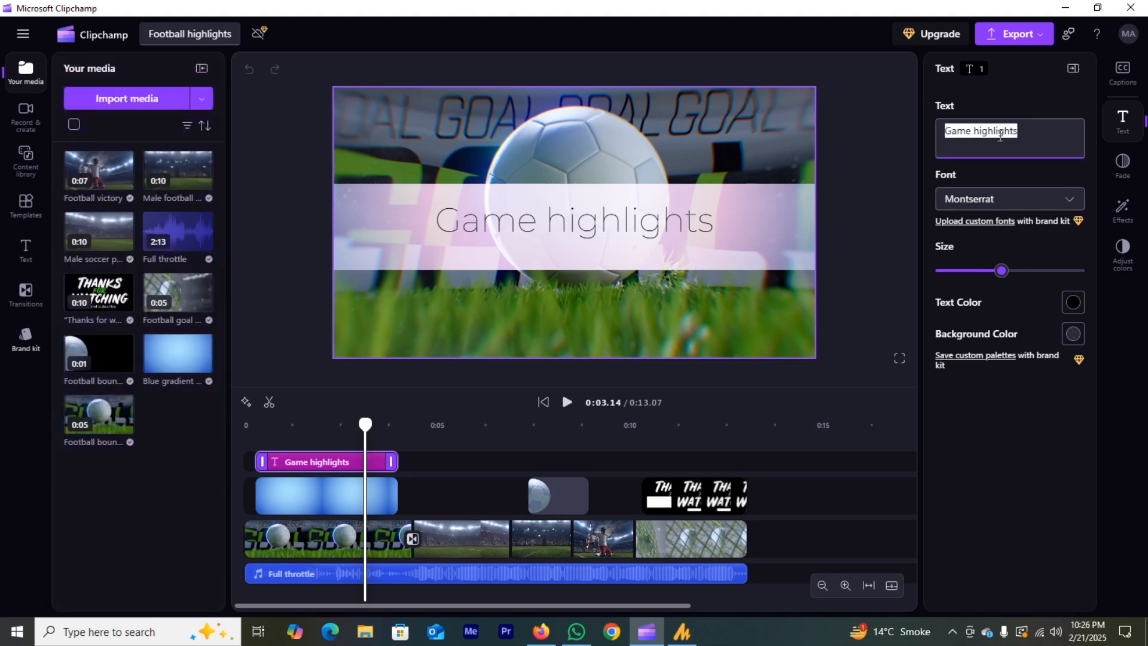
pyautogui.write('game')
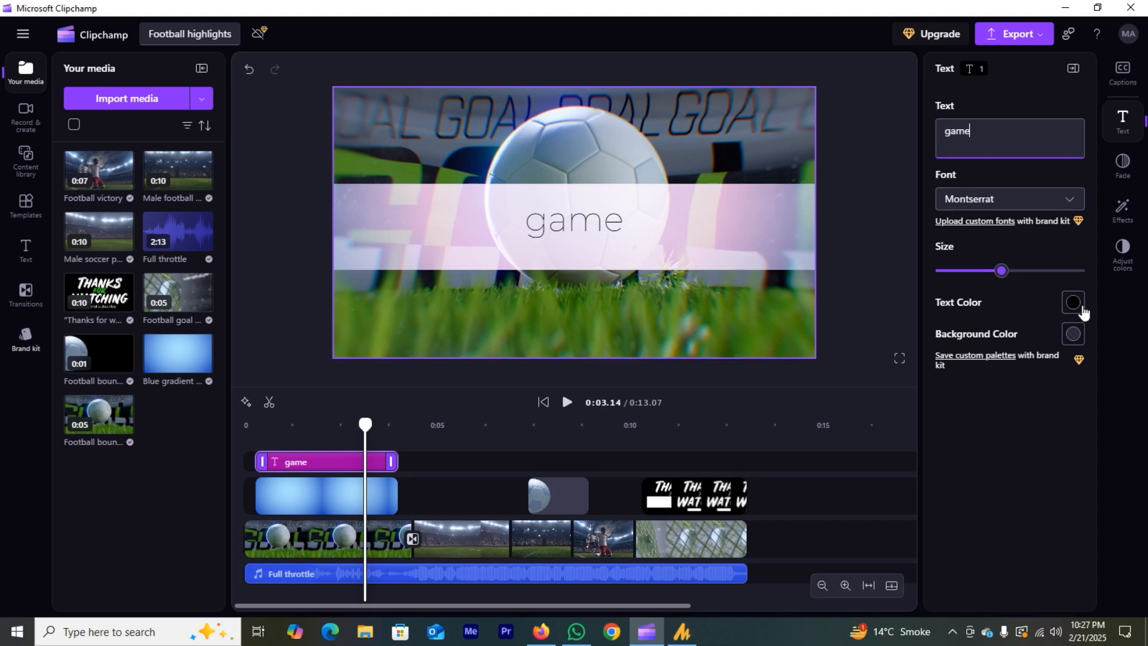
# Try deleting the opening football clip from the timeline and undo the deletion
pyautogui.click(342, 499)
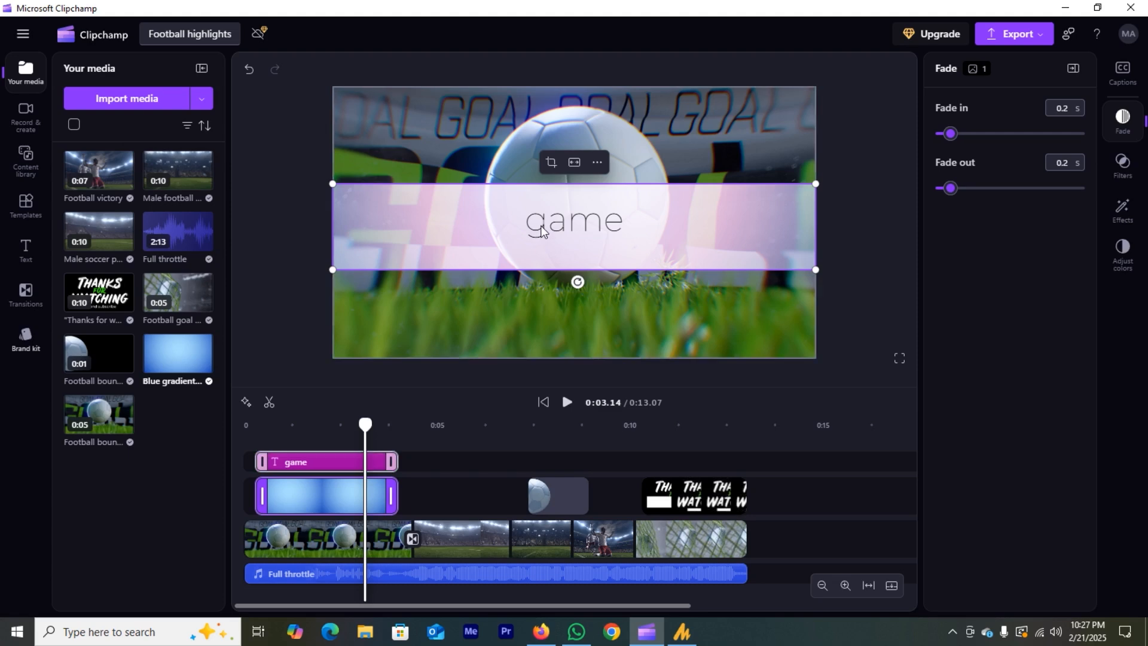
pyautogui.click(347, 532)
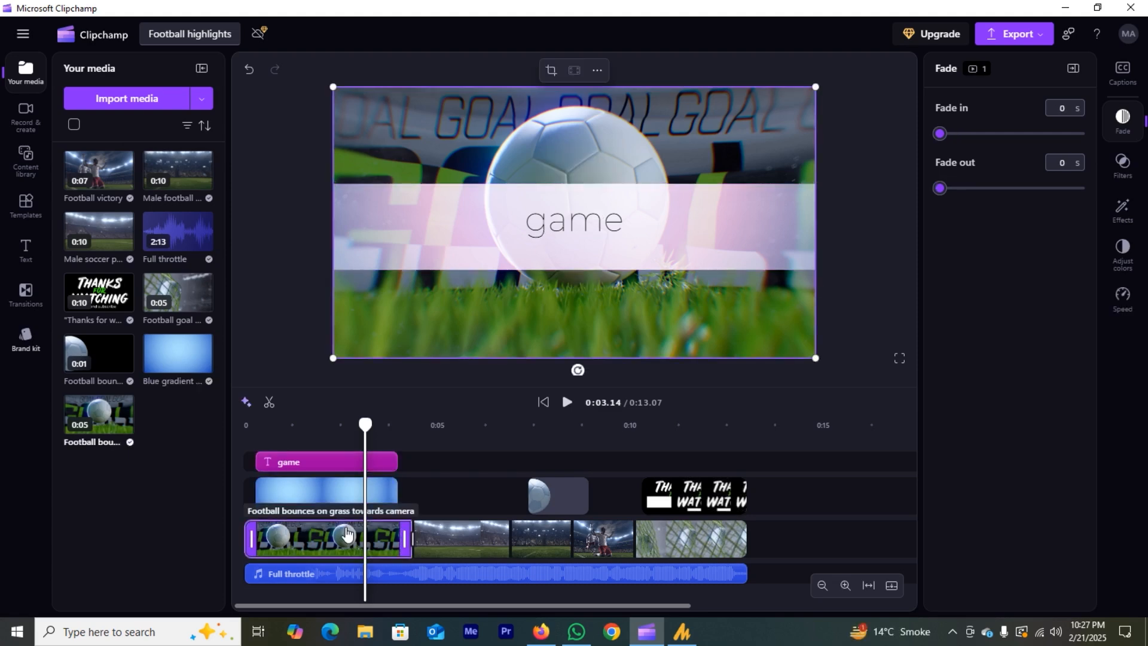
pyautogui.press('Delete')
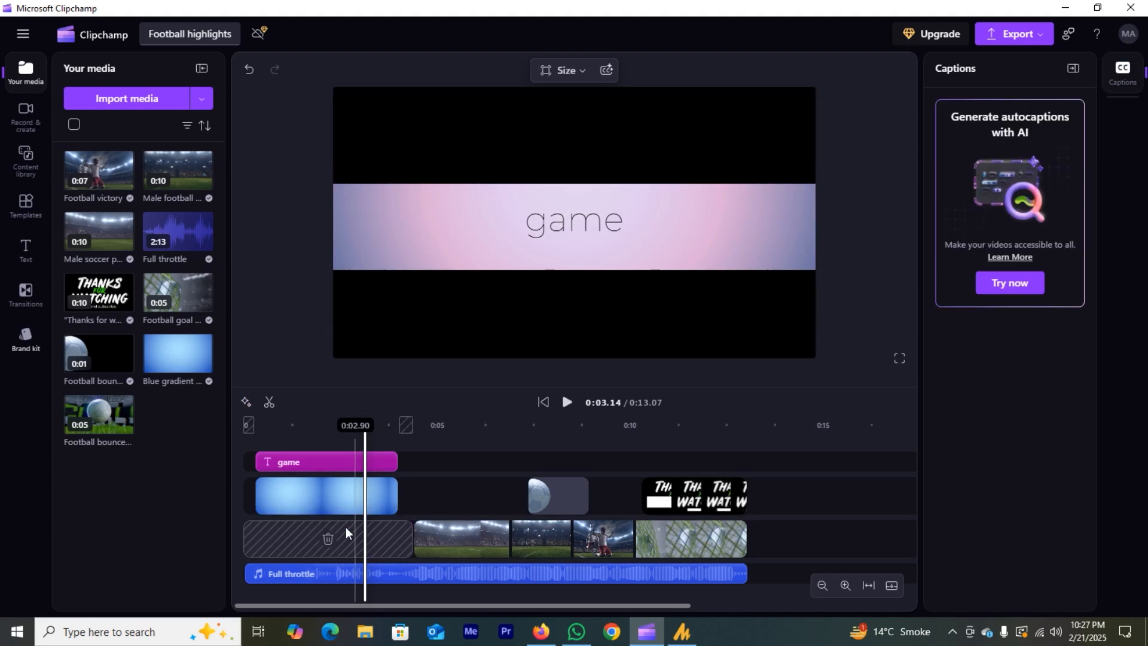
pyautogui.hotkey('ctrl', 'z')
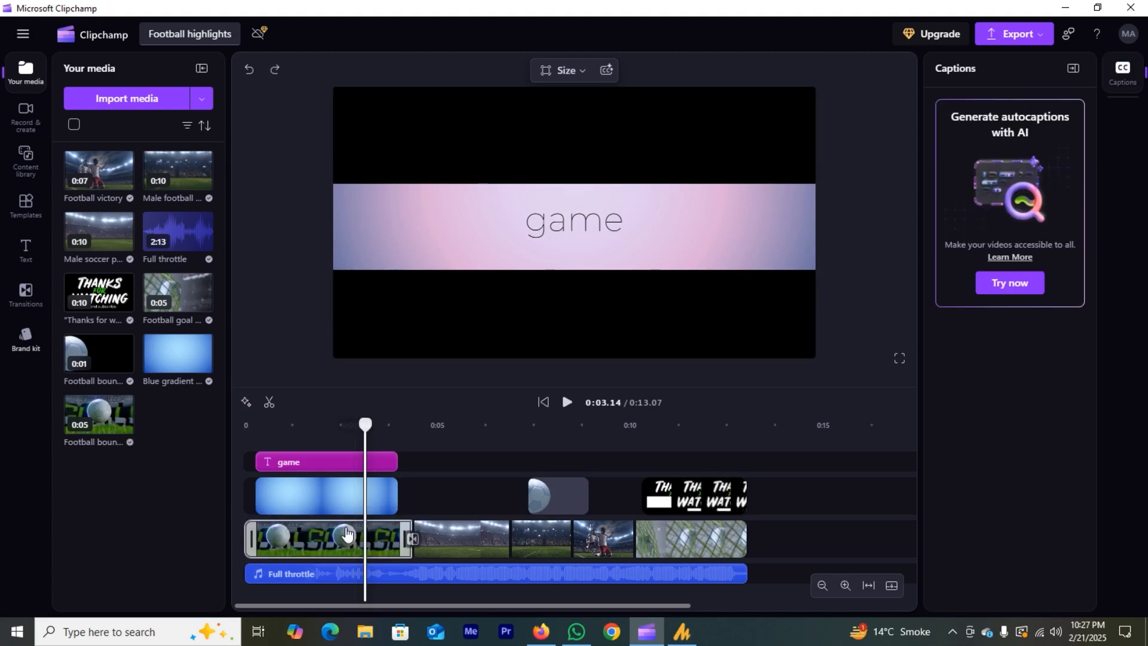
# Inspect the settings of the transition after the opening clip and of the Full throttle music track
pyautogui.moveTo(365, 423); pyautogui.dragTo(398, 424)
pyautogui.click(412, 540)
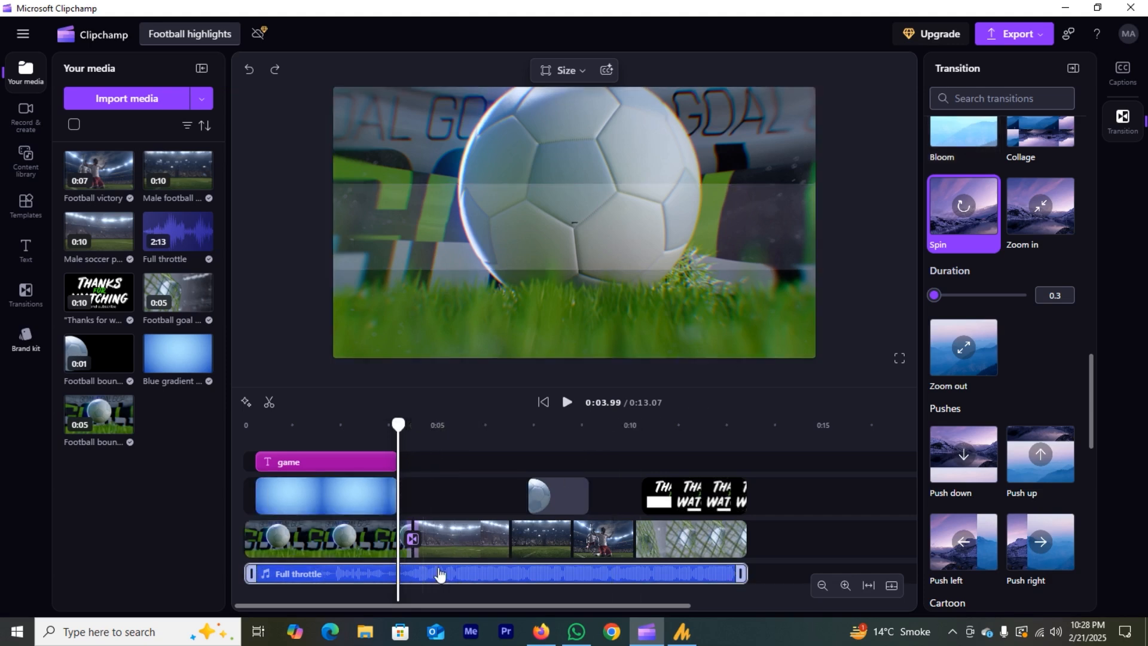
pyautogui.click(485, 574)
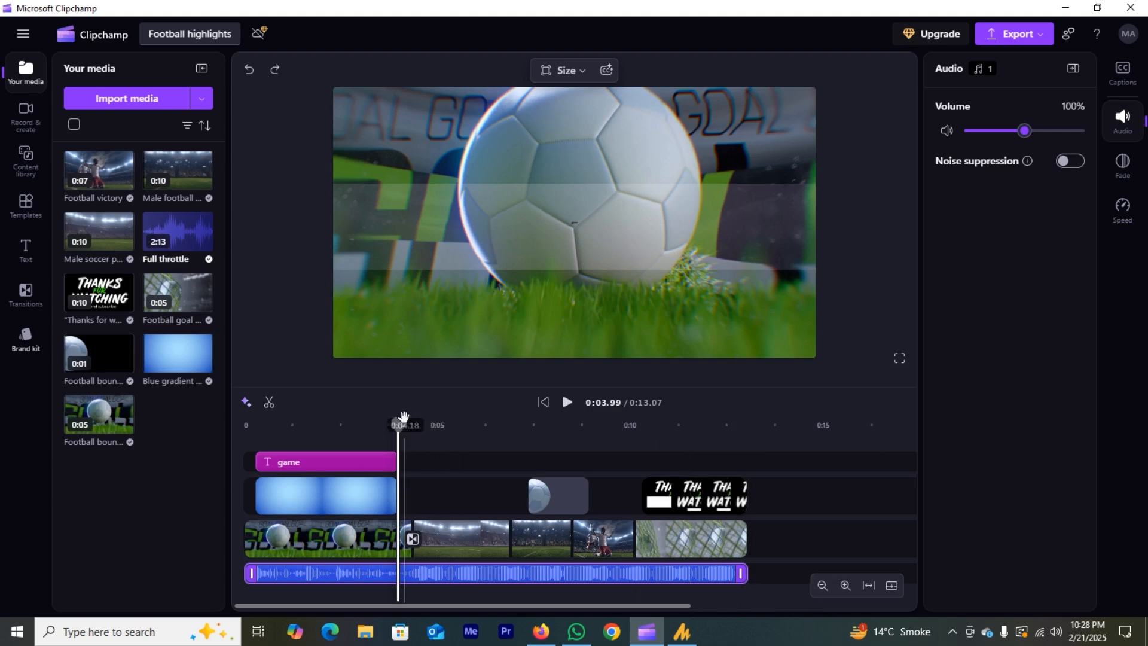
# Delete the "Thanks for watching" sticker near the end of the video
pyautogui.moveTo(404, 418); pyautogui.dragTo(686, 425)
pyautogui.click(689, 497)
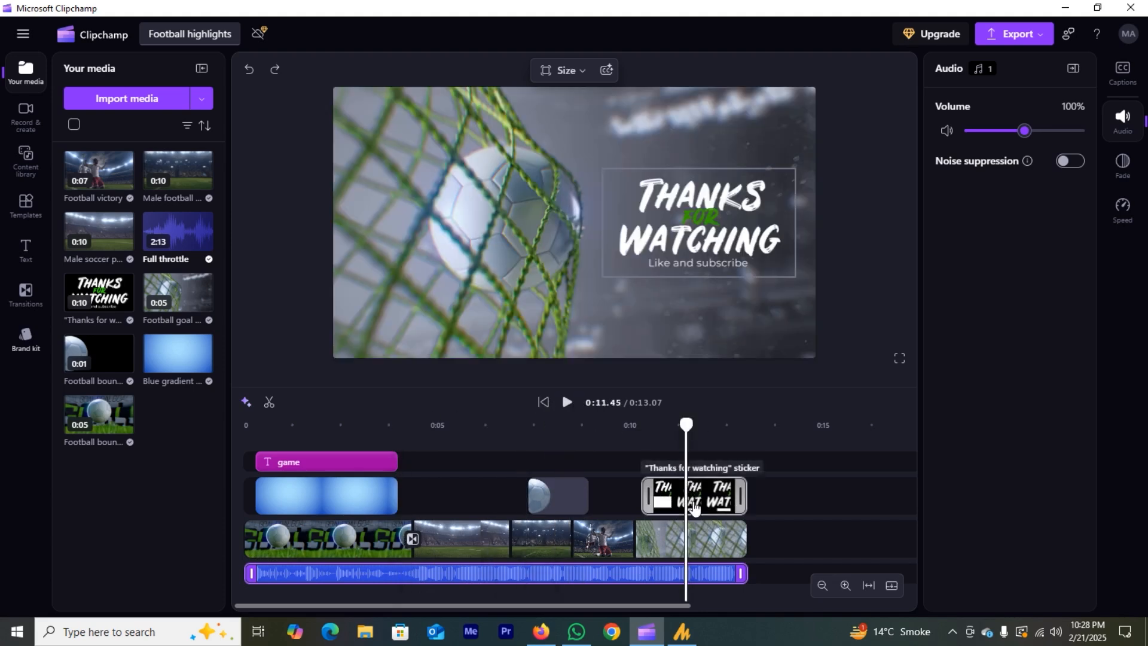
pyautogui.click(693, 507)
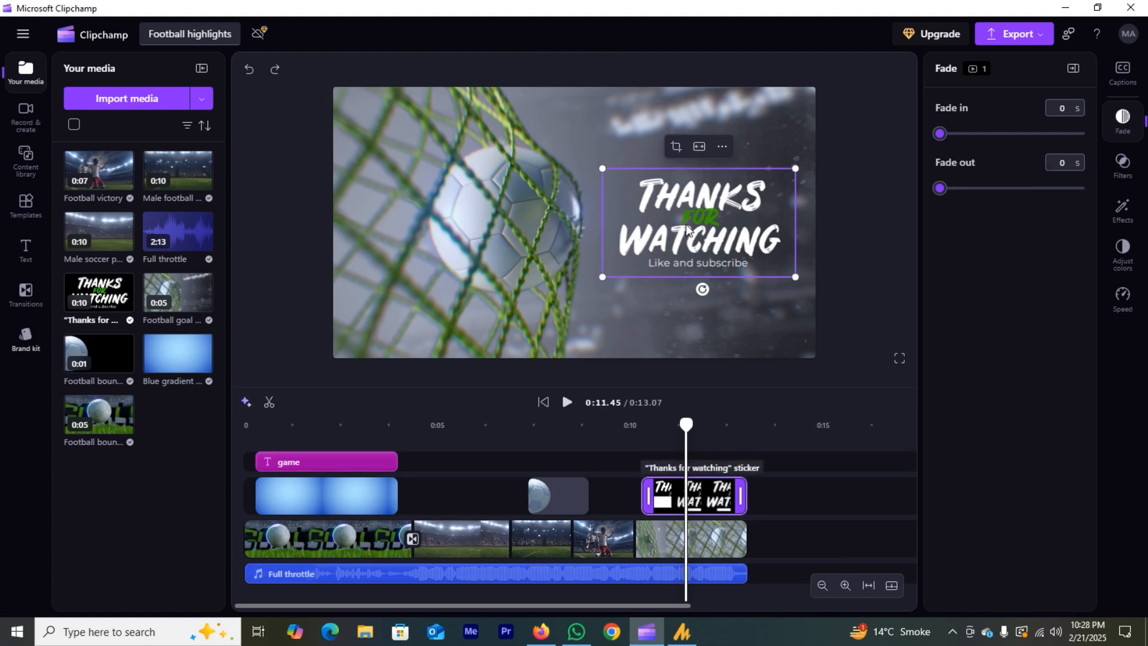
pyautogui.press('Delete')
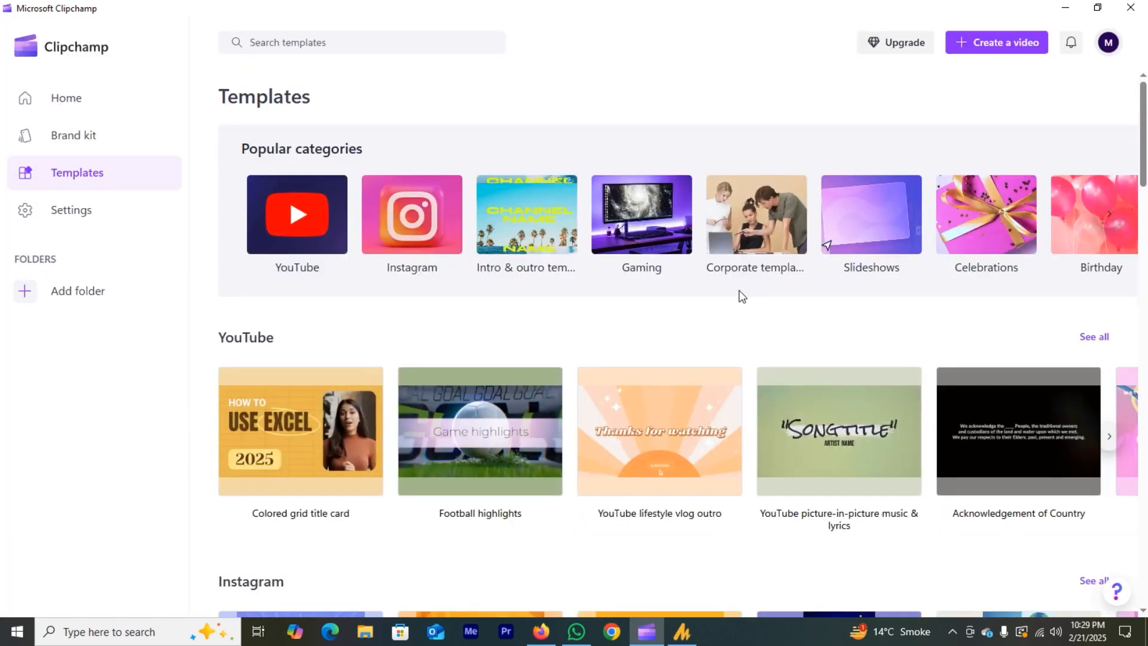
# Look through the template categories from Instagram down to Minecraft in the template library
pyautogui.scroll(-8, 739, 289)
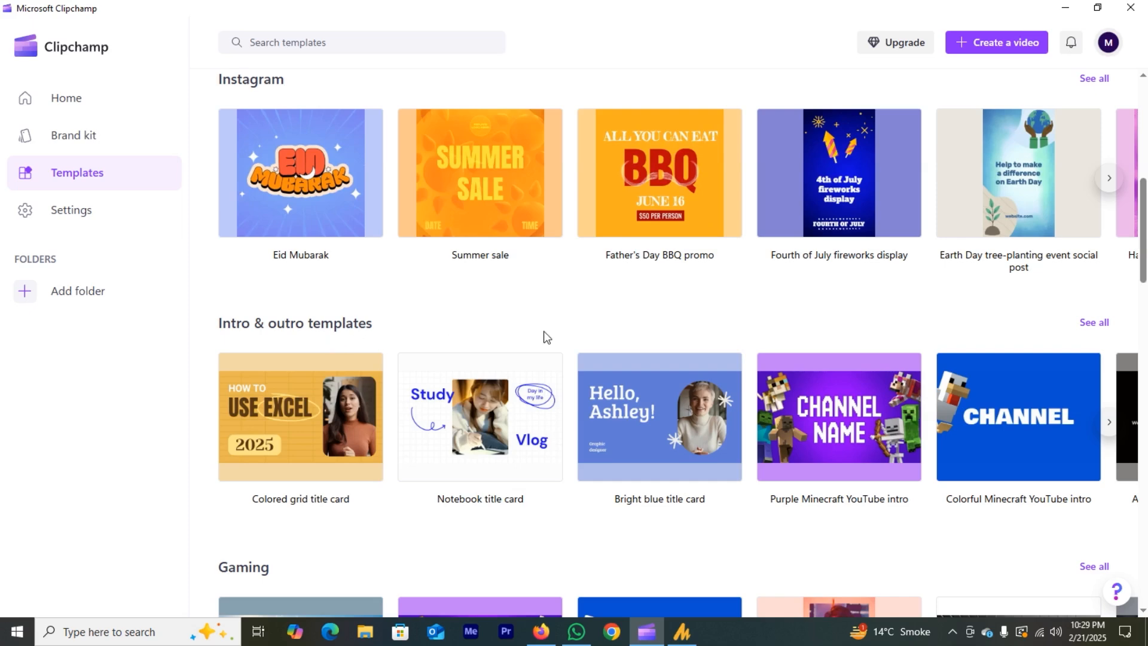
pyautogui.scroll(-5, 543, 331)
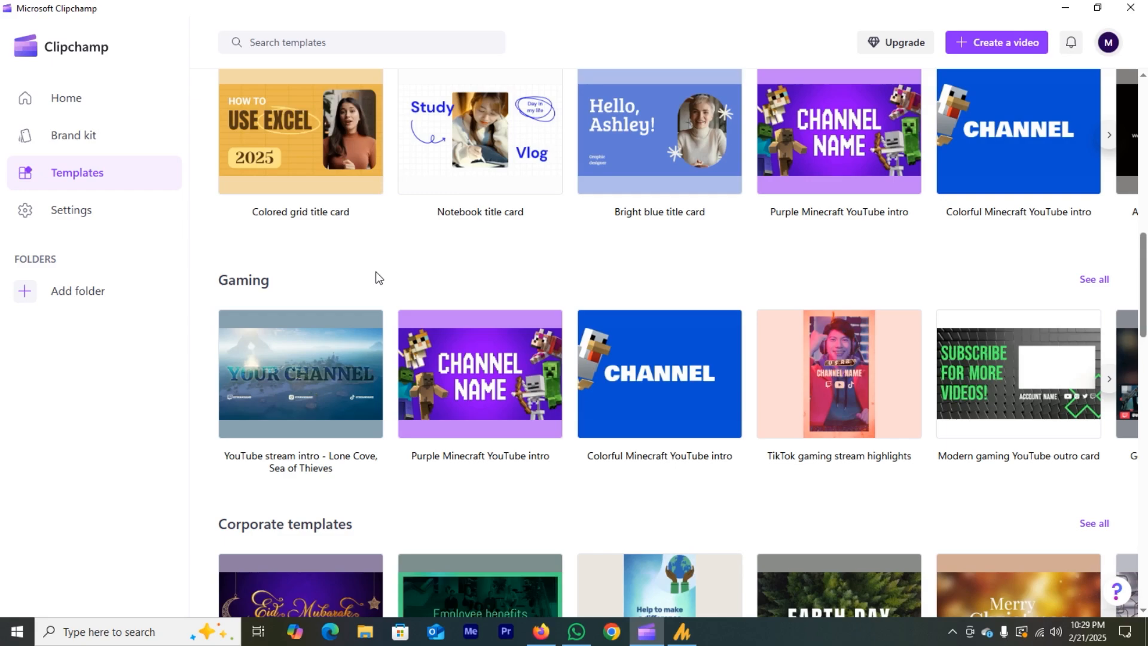
pyautogui.scroll(-5, 612, 279)
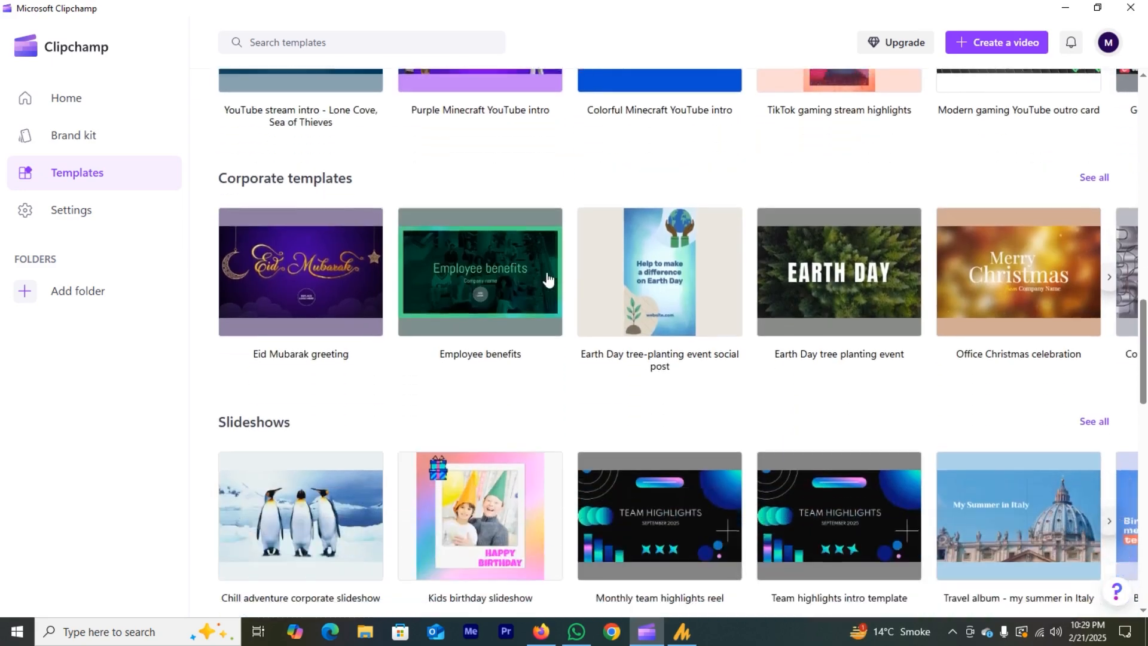
pyautogui.scroll(-2, 328, 217)
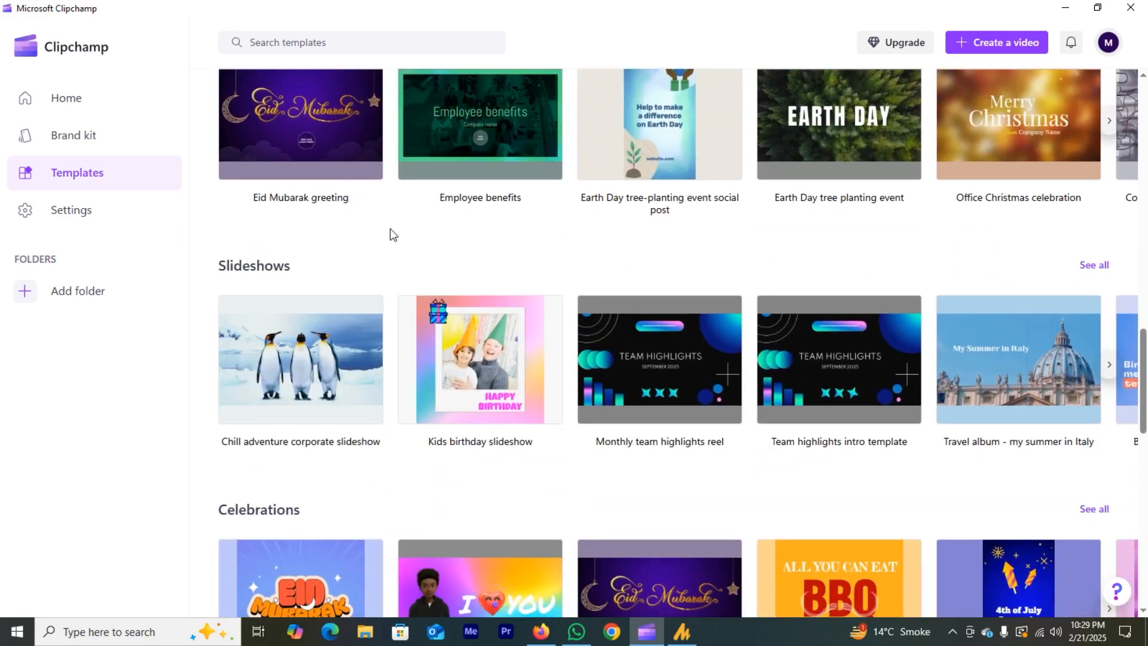
pyautogui.scroll(-12, 394, 235)
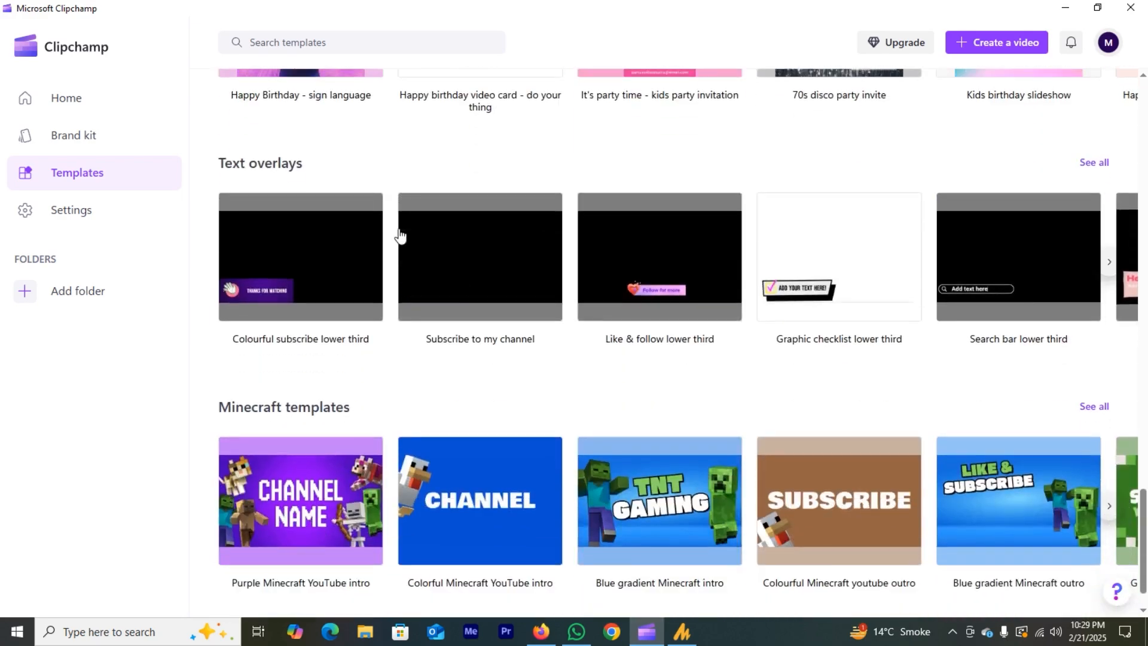
pyautogui.scroll(-1, 400, 235)
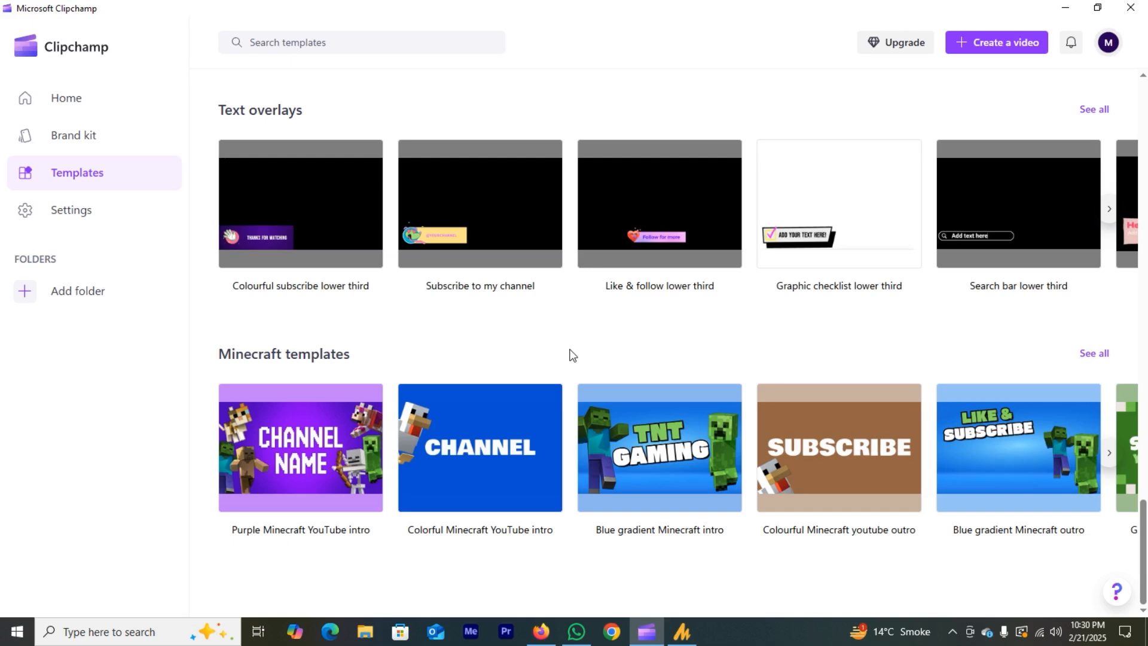
pyautogui.scroll(7, 752, 358)
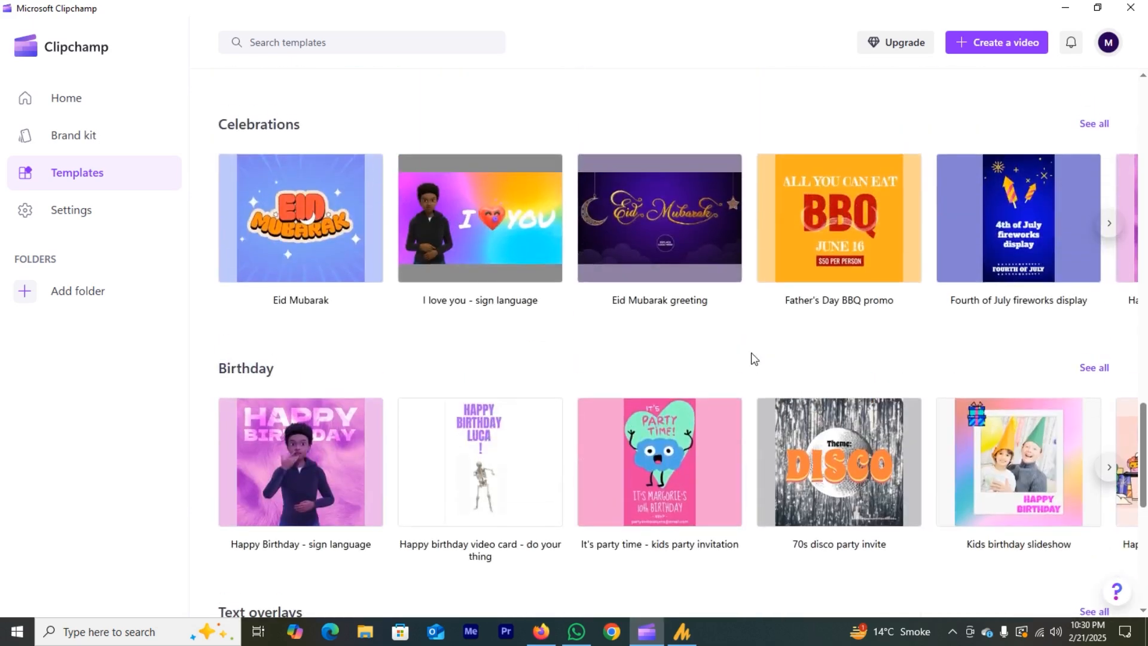